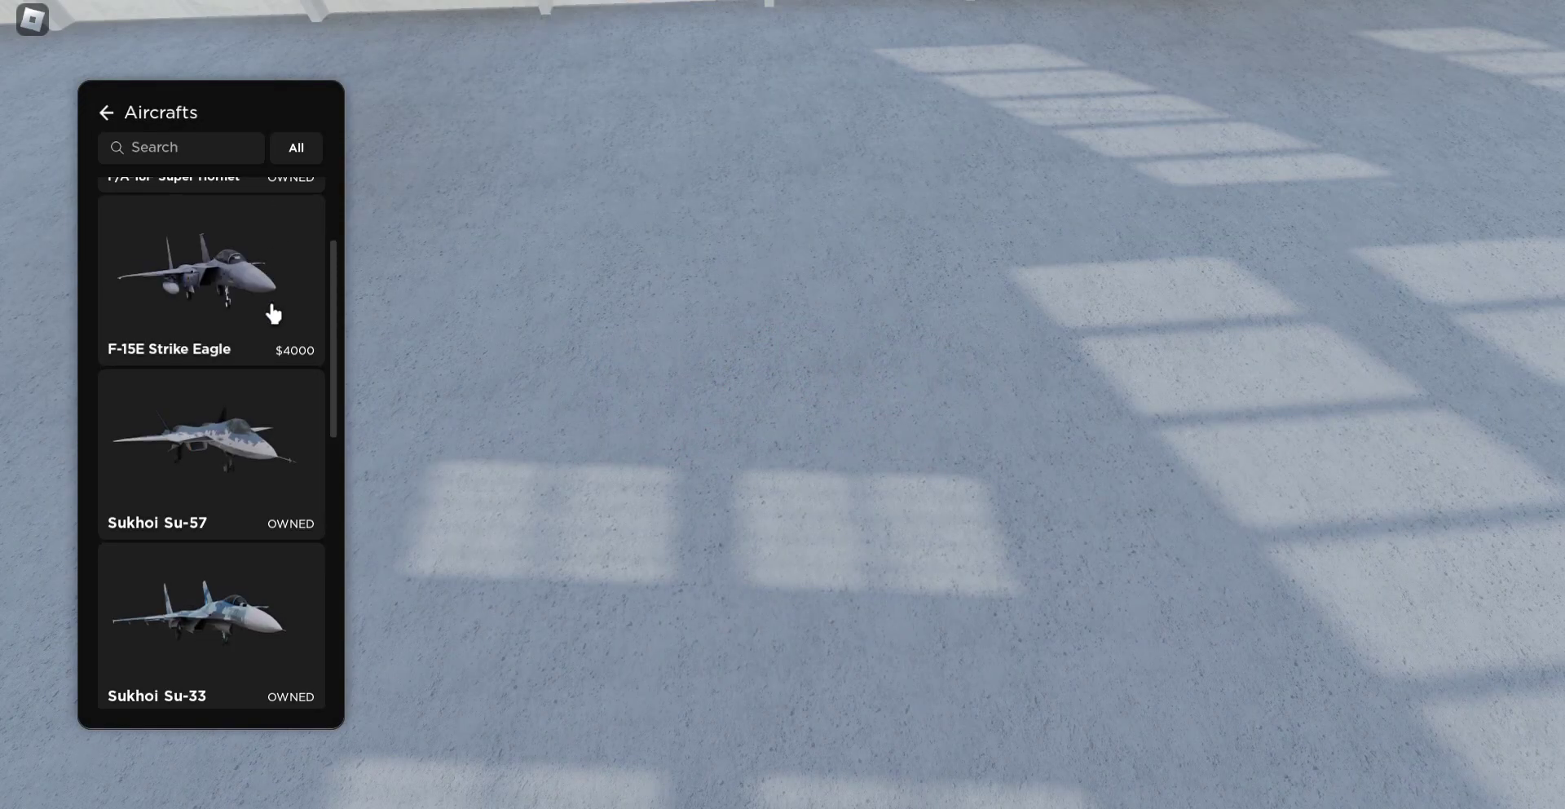
# - Select the Sukhoi Su-33 card in the Aircrafts panel and spawn it in the hangar
pyautogui.click(269, 496)
pyautogui.click(211, 623)
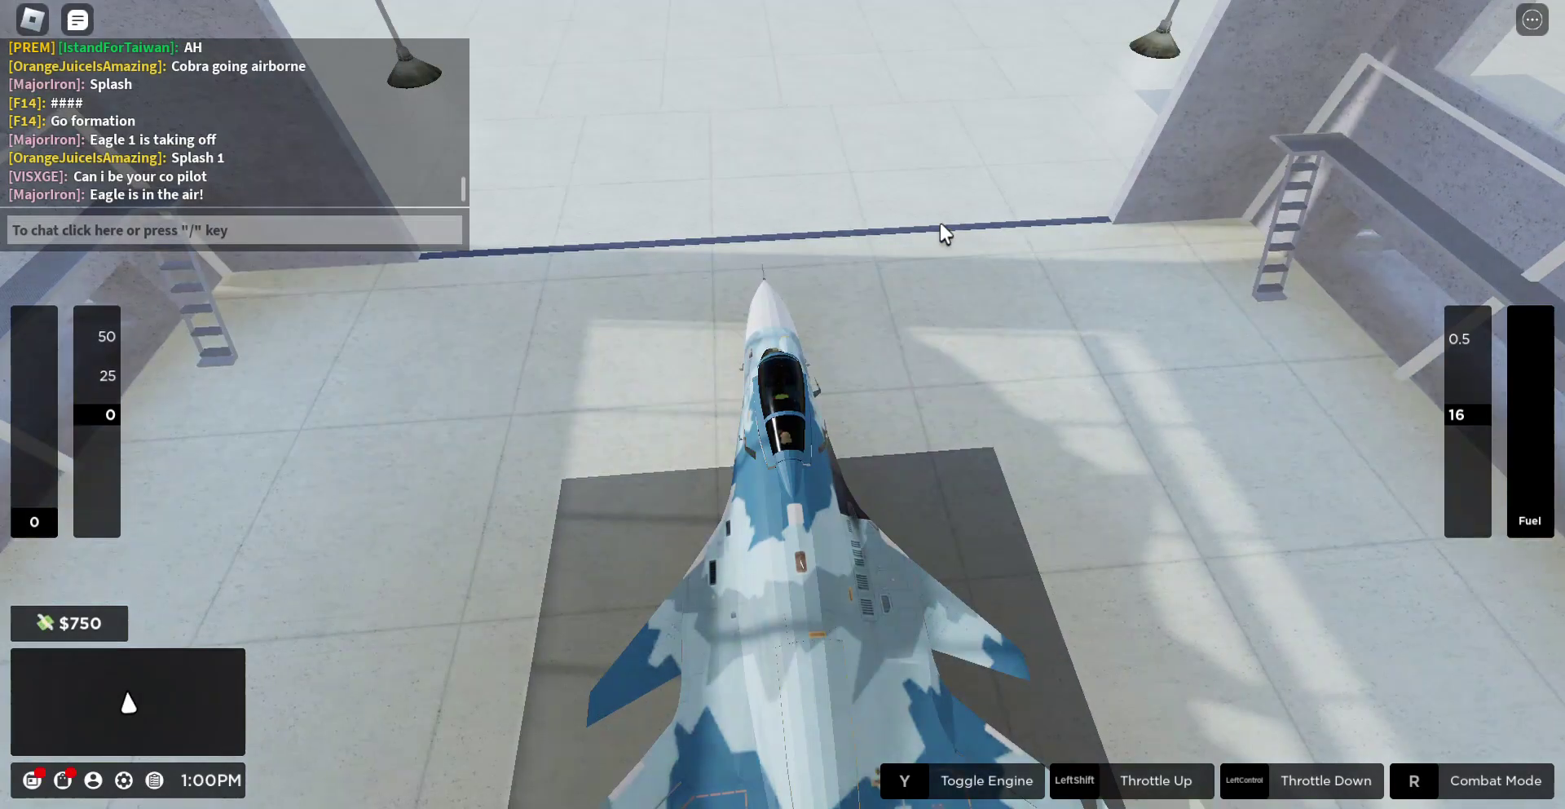
pyautogui.moveTo(940, 220)
pyautogui.mouseDown()
pyautogui.moveTo(808, 437)
pyautogui.moveTo(817, 424)
pyautogui.moveTo(695, 496)
pyautogui.moveTo(718, 420)
pyautogui.mouseUp()
pyautogui.scroll(-5, 694, 496)
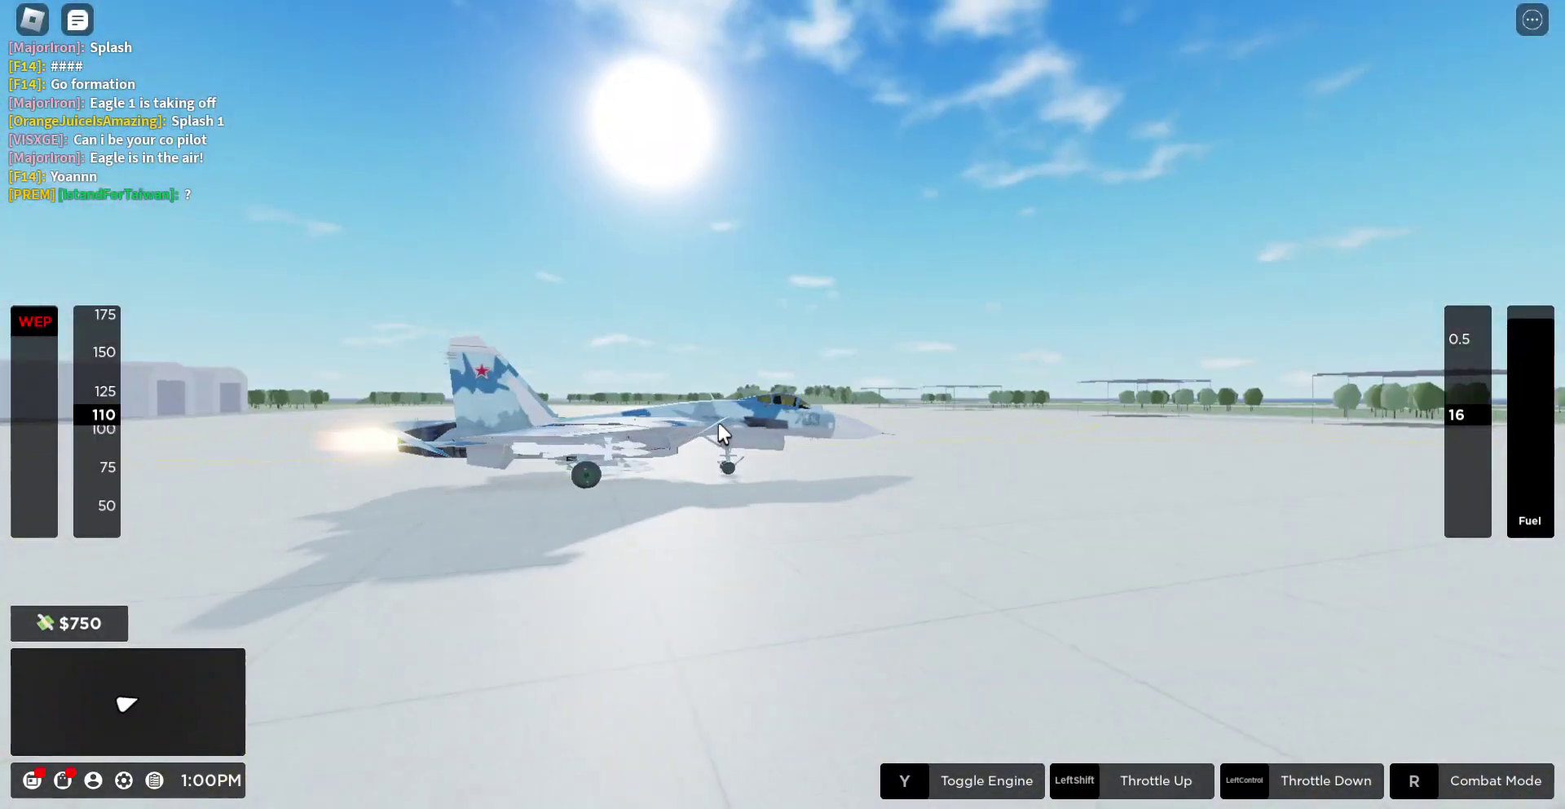
# - Orbit the camera to a close, low angle on the Su-33
pyautogui.moveTo(718, 420); pyautogui.dragTo(719, 419)
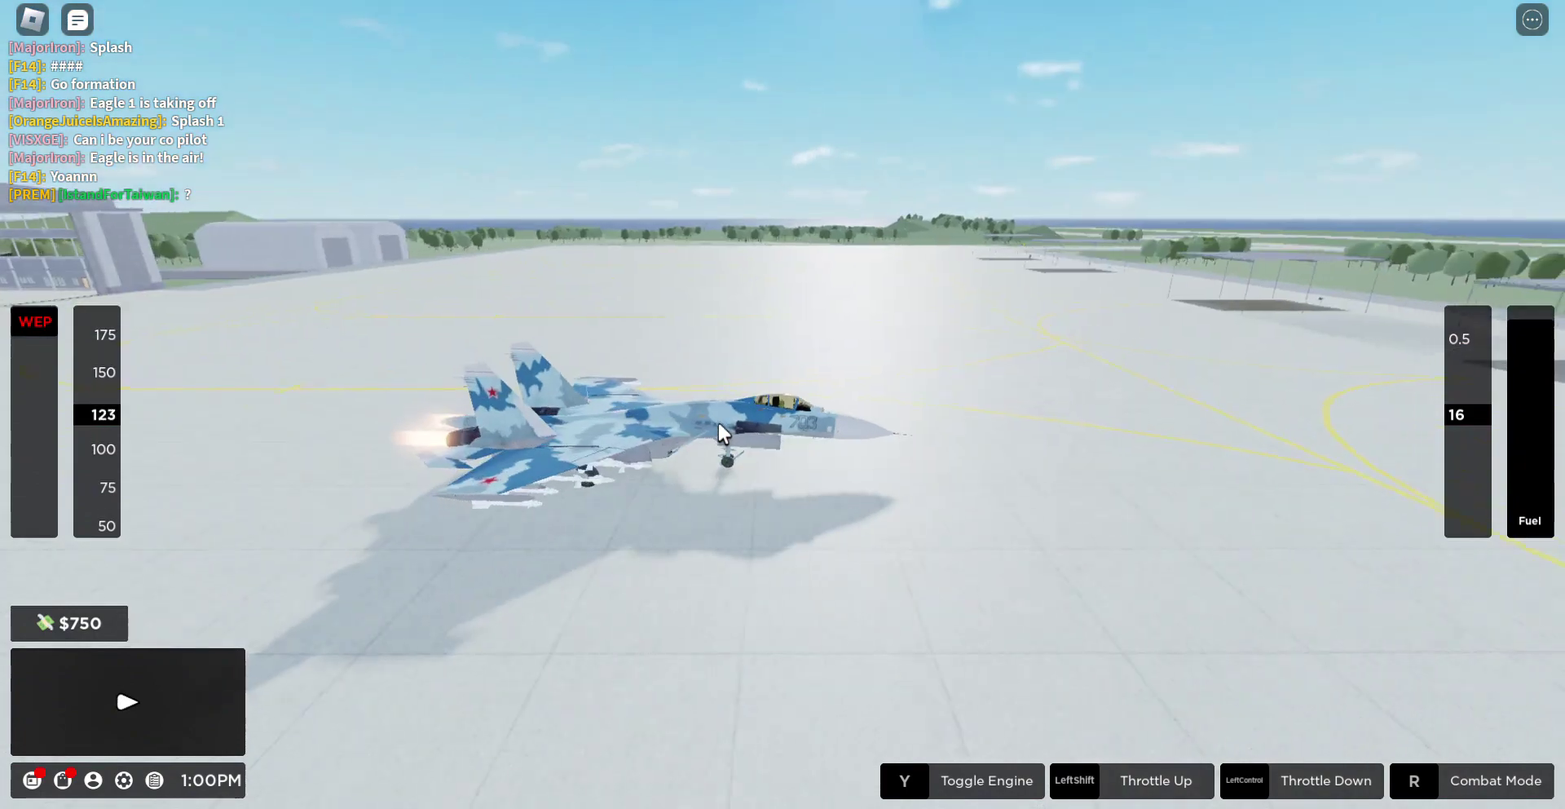